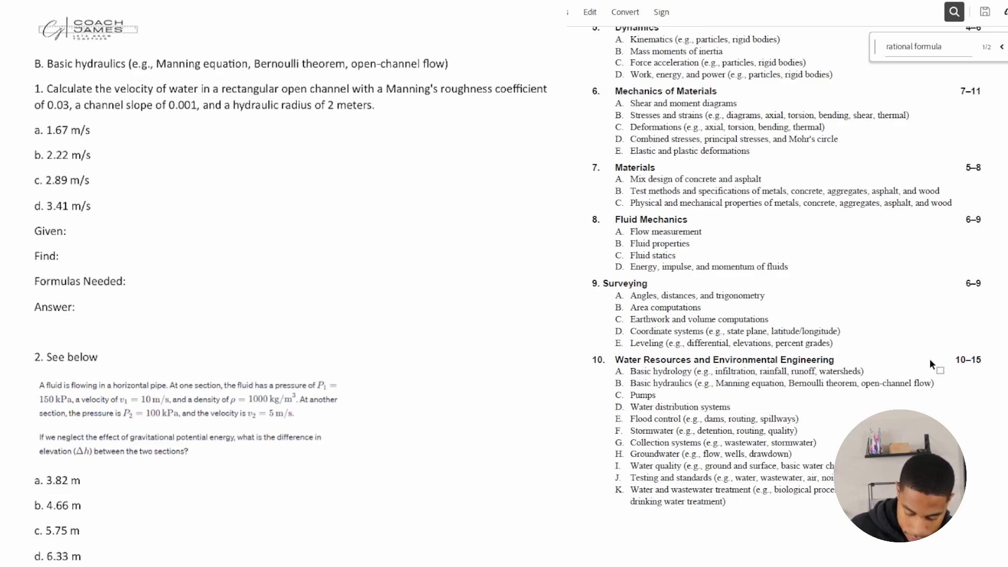
# - Handwrite 'roughness coeff., Channel slope, hydr. radius' on the Given: line of problem 1
pyautogui.moveTo(76, 230)
pyautogui.mouseDown()
pyautogui.moveTo(101, 242)
pyautogui.moveTo(158, 238)
pyautogui.mouseUp()
pyautogui.moveTo(156, 235); pyautogui.dragTo(176, 243)
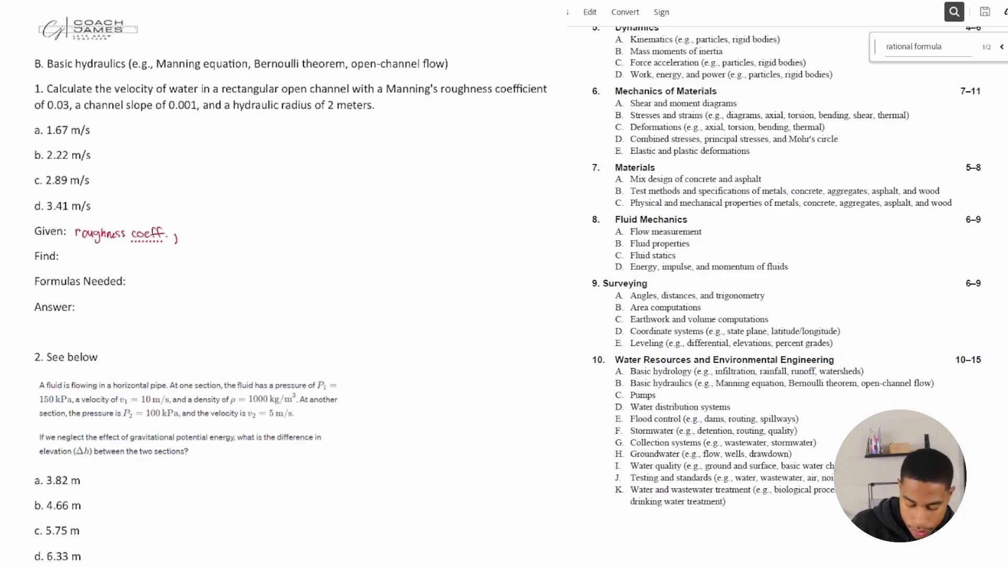
pyautogui.moveTo(193, 229)
pyautogui.mouseDown()
pyautogui.moveTo(187, 237)
pyautogui.moveTo(235, 238)
pyautogui.mouseUp()
pyautogui.moveTo(244, 228)
pyautogui.mouseDown()
pyautogui.moveTo(243, 237)
pyautogui.moveTo(256, 235)
pyautogui.mouseUp()
pyautogui.moveTo(259, 236); pyautogui.dragTo(261, 233)
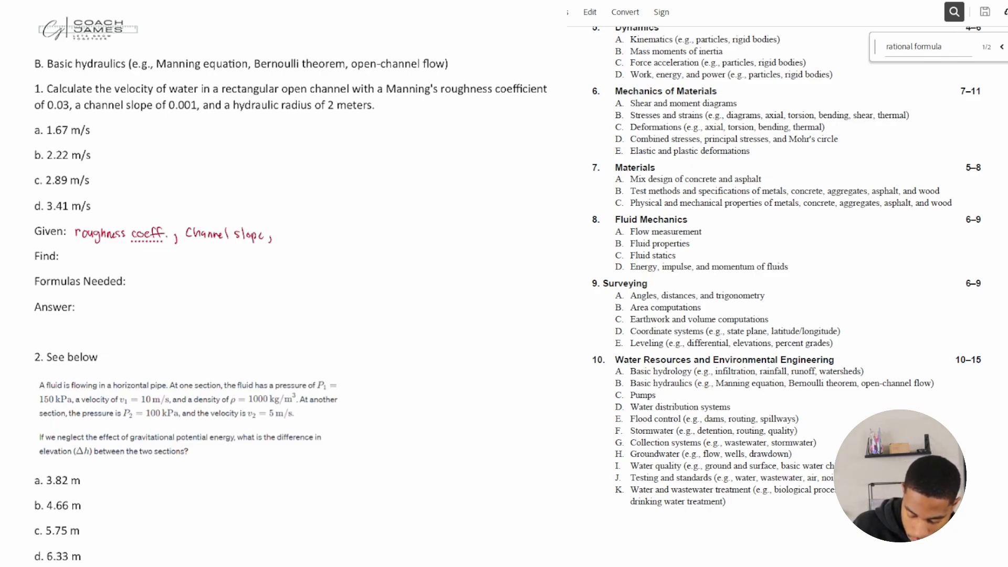
pyautogui.moveTo(278, 227)
pyautogui.mouseDown()
pyautogui.moveTo(287, 243)
pyautogui.moveTo(328, 228)
pyautogui.moveTo(340, 240)
pyautogui.mouseUp()
pyautogui.moveTo(345, 233); pyautogui.dragTo(340, 240)
pyautogui.moveTo(277, 244); pyautogui.dragTo(300, 244)
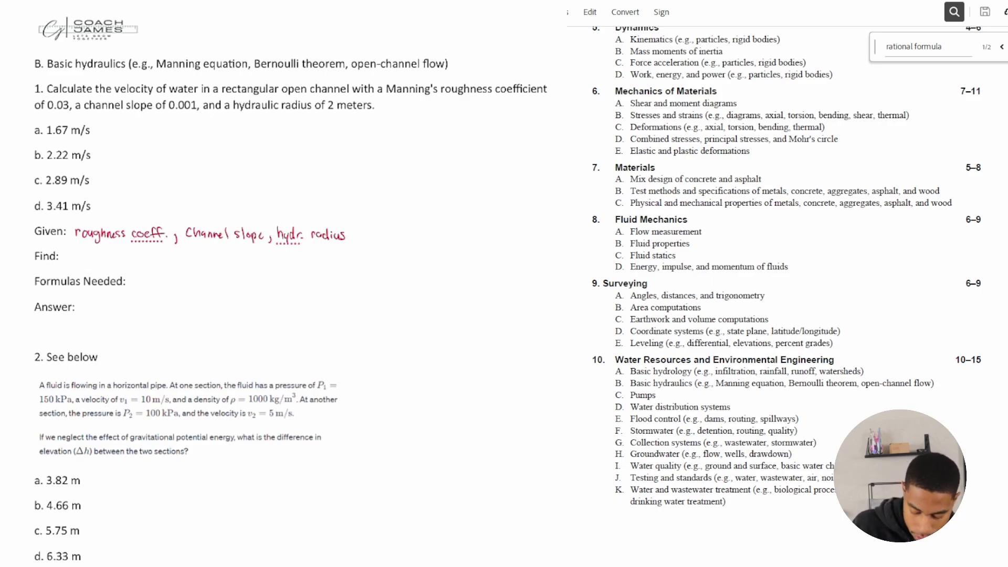
# - Handwrite 'Velocity of water' after Find: on the worksheet
pyautogui.moveTo(78, 255); pyautogui.dragTo(83, 263)
pyautogui.moveTo(84, 260); pyautogui.dragTo(92, 253)
pyautogui.moveTo(96, 256); pyautogui.dragTo(108, 266)
pyautogui.moveTo(111, 256)
pyautogui.mouseDown()
pyautogui.moveTo(119, 271)
pyautogui.moveTo(137, 262)
pyautogui.mouseUp()
pyautogui.moveTo(142, 254)
pyautogui.mouseDown()
pyautogui.moveTo(139, 265)
pyautogui.moveTo(178, 262)
pyautogui.mouseUp()
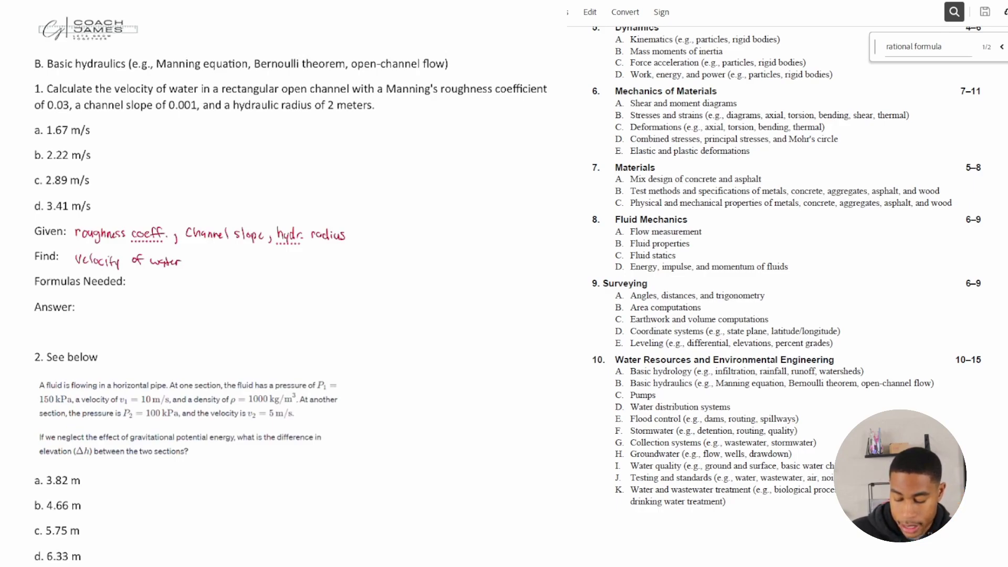
# - Replace 'rational formula' with 'manning's' in the handbook search and advance to match 2 of 4
pyautogui.click(916, 46)
pyautogui.click(916, 46)
pyautogui.doubleClick(916, 45)
pyautogui.click(917, 46)
pyautogui.moveTo(944, 47); pyautogui.dragTo(886, 47)
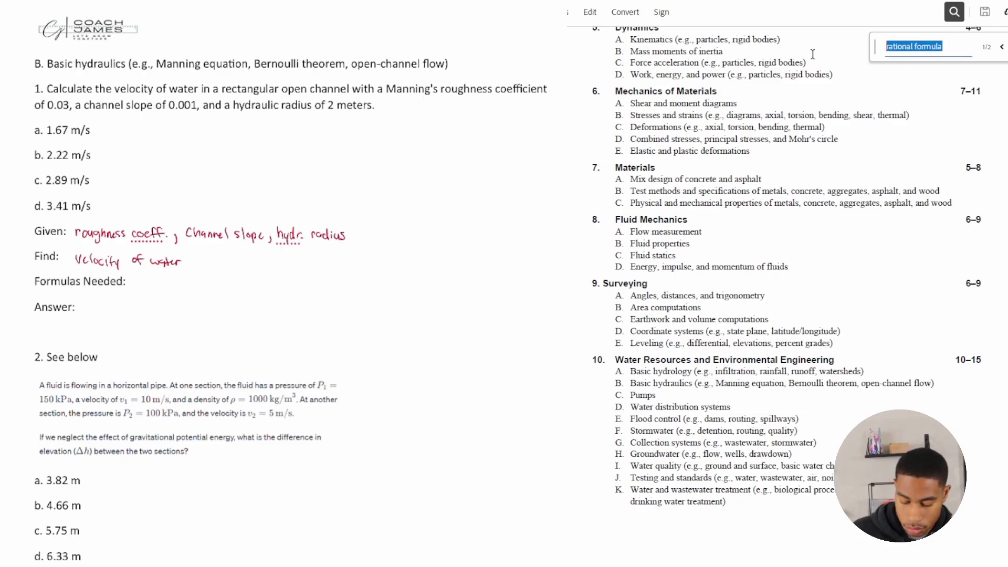
pyautogui.write('ma')
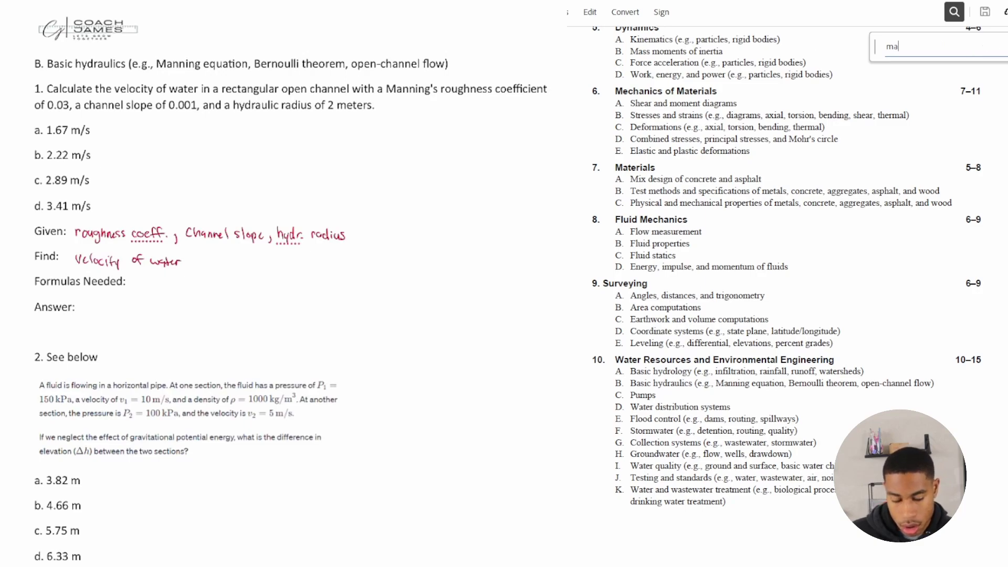
pyautogui.write('nning')
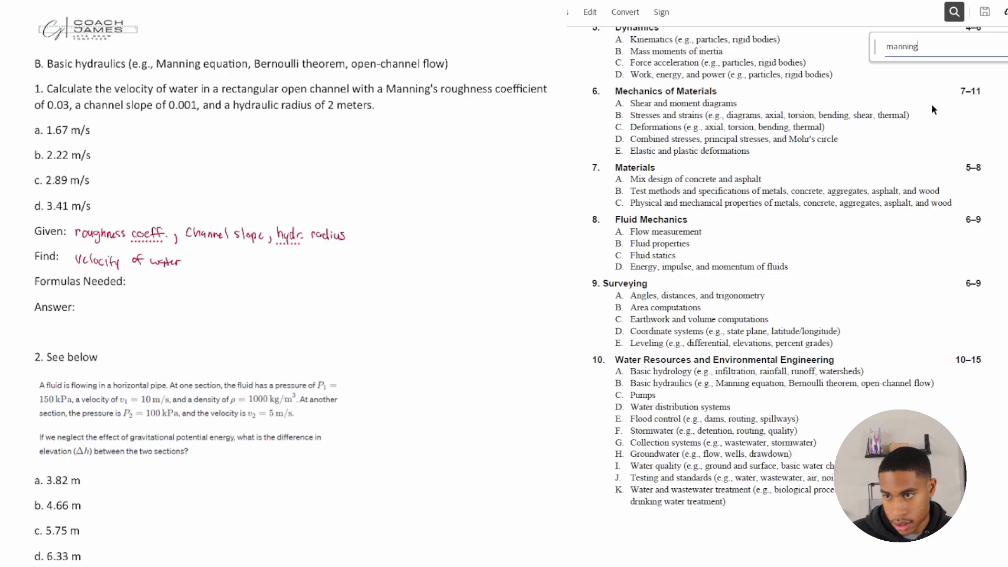
pyautogui.write("'s")
pyautogui.press('Return')
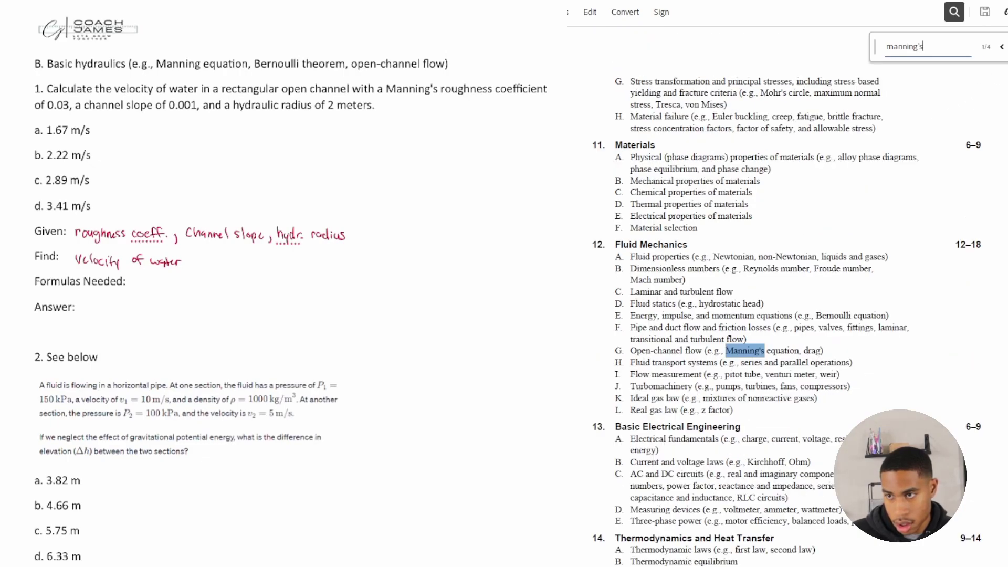
pyautogui.press('Return')
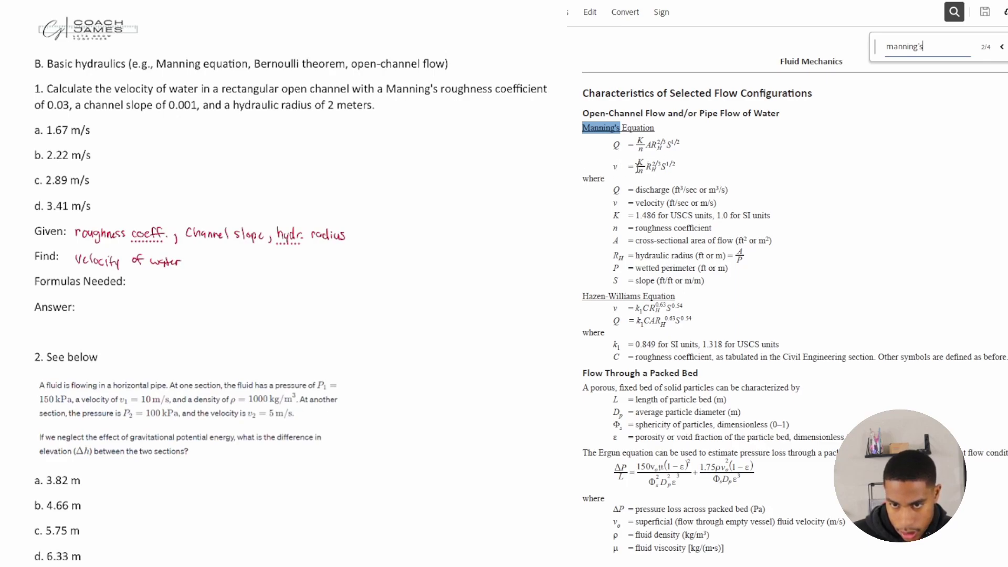
# - Leave the search and handwrite 'v = K/n' after Formulas Needed:
pyautogui.click(668, 165)
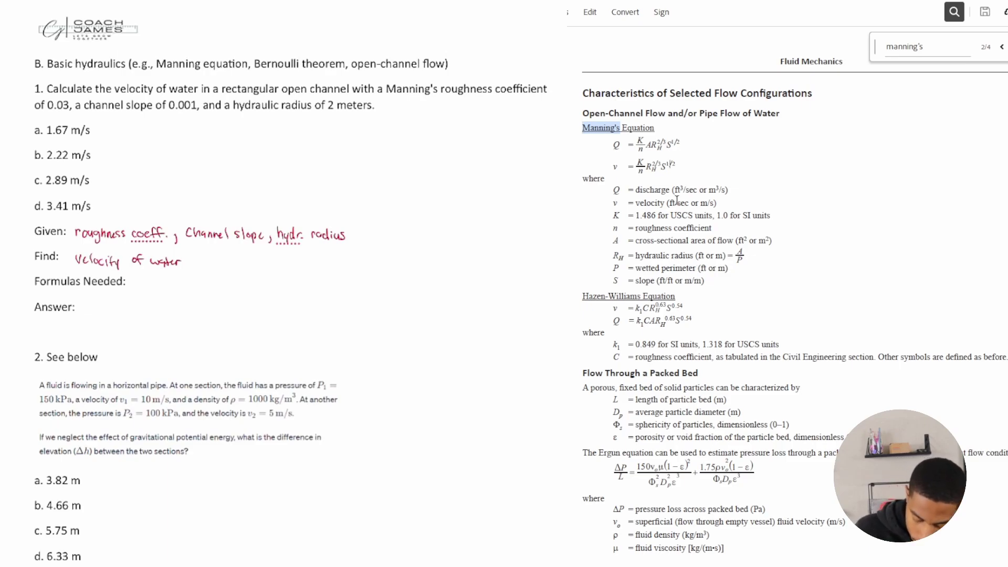
pyautogui.moveTo(135, 278); pyautogui.dragTo(153, 286)
pyautogui.moveTo(162, 276); pyautogui.dragTo(168, 312)
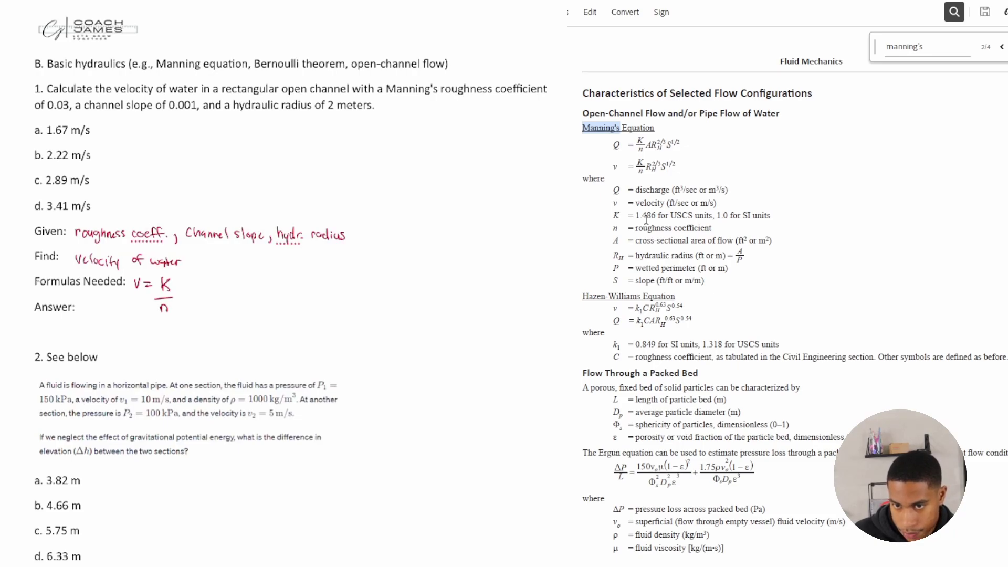
# - Extend the formula with Rh^(2/3) and S^(1/2), then start writing V = ? beside the choices
pyautogui.moveTo(183, 285); pyautogui.dragTo(197, 306)
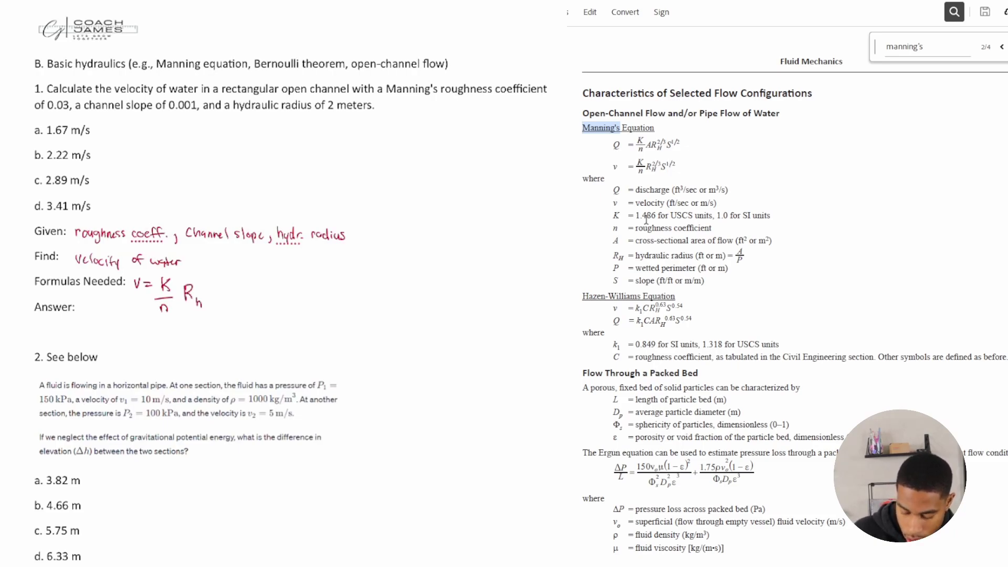
pyautogui.moveTo(204, 279); pyautogui.dragTo(210, 289)
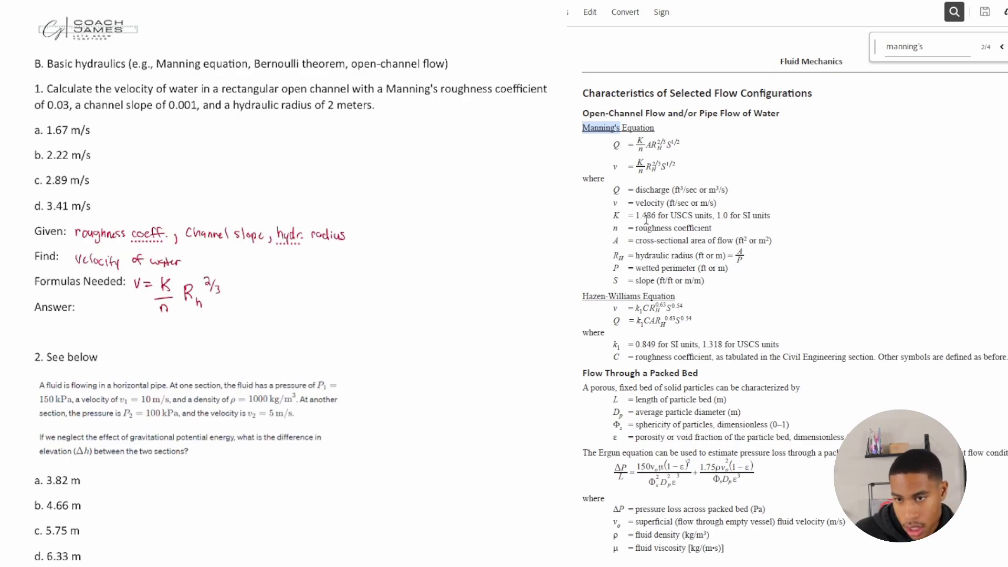
pyautogui.moveTo(235, 284); pyautogui.dragTo(228, 295)
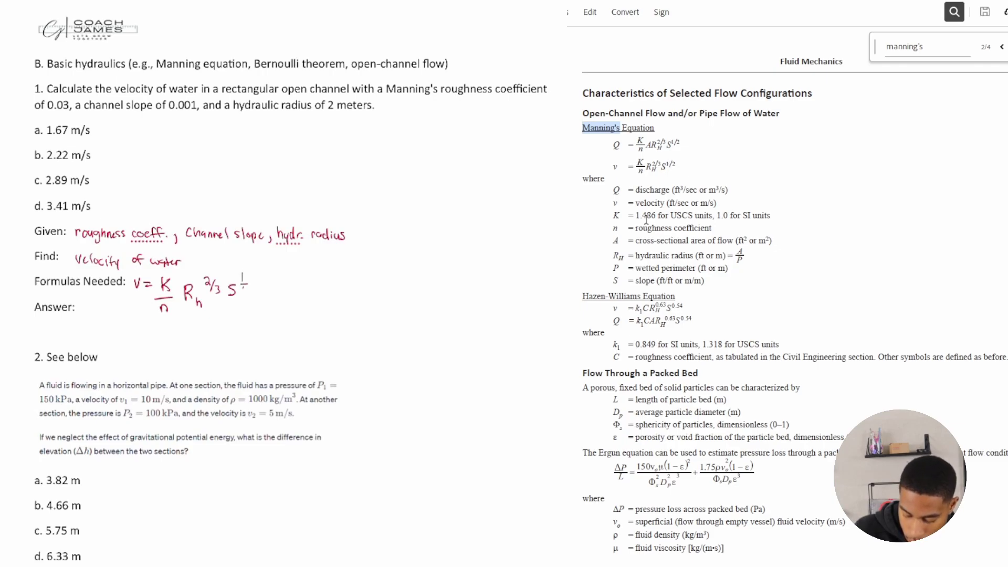
pyautogui.moveTo(241, 286); pyautogui.dragTo(247, 293)
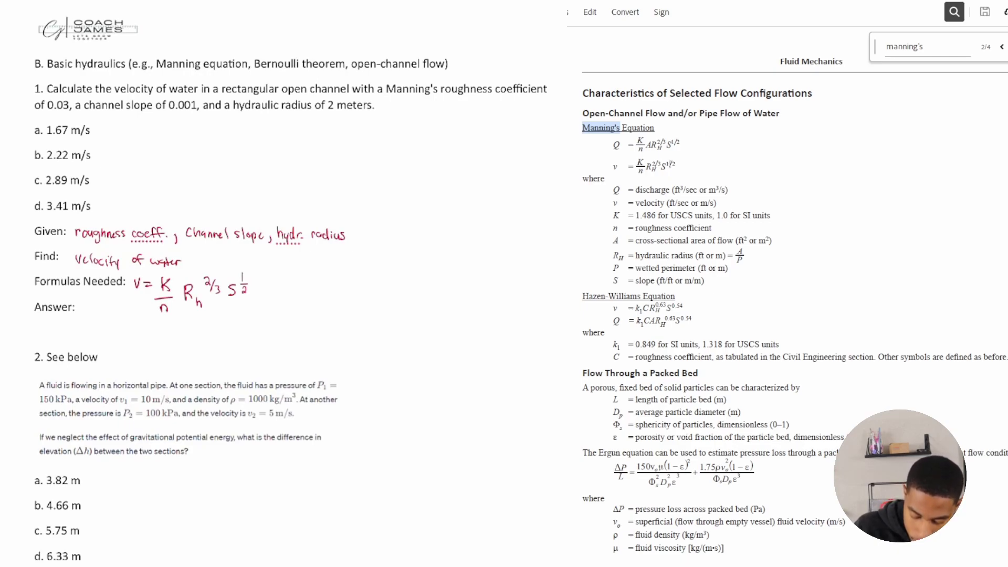
pyautogui.moveTo(125, 124); pyautogui.dragTo(144, 125)
# - Note V = ?, K = 1 and n = 0.03 beside option a
pyautogui.moveTo(138, 130); pyautogui.dragTo(151, 125)
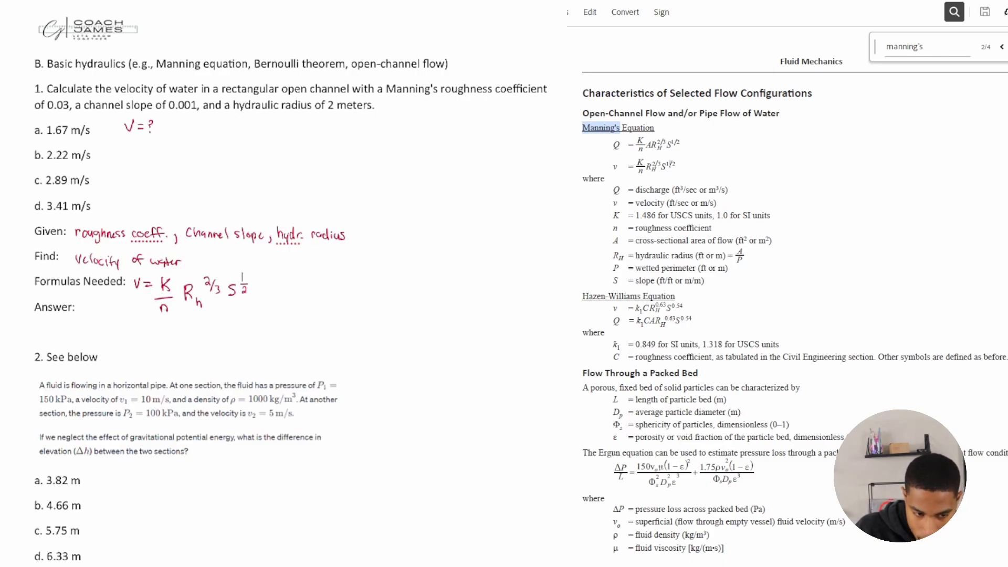
pyautogui.moveTo(168, 120); pyautogui.dragTo(169, 133)
pyautogui.moveTo(174, 121); pyautogui.dragTo(177, 133)
pyautogui.moveTo(180, 127); pyautogui.dragTo(196, 133)
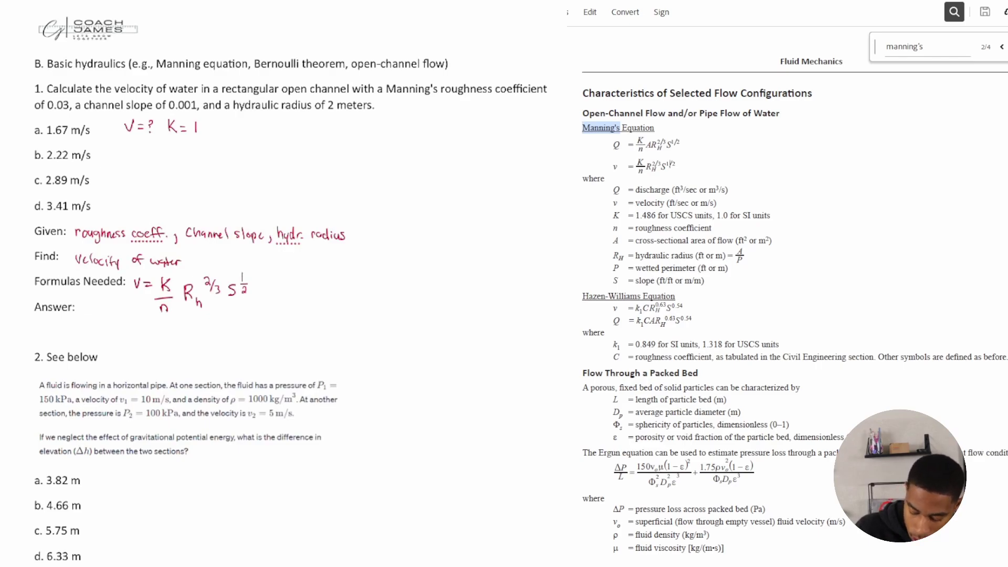
pyautogui.moveTo(211, 132); pyautogui.dragTo(228, 126)
pyautogui.moveTo(221, 130)
pyautogui.mouseDown()
pyautogui.moveTo(241, 122)
pyautogui.moveTo(258, 133)
pyautogui.mouseUp()
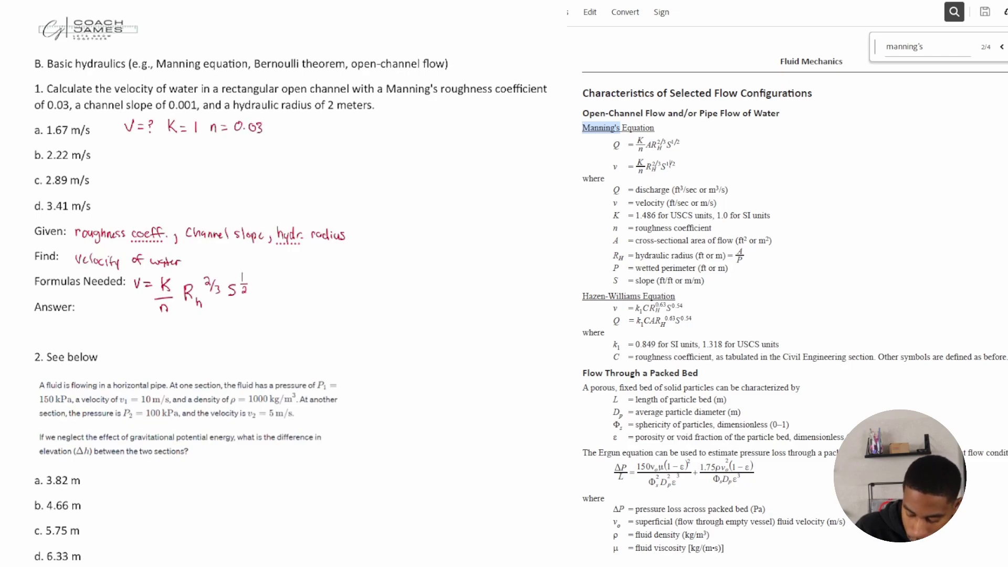
# - Add Rh = 2 m and S = 0.001, then begin the substitution V = 1/0.03
pyautogui.moveTo(277, 127); pyautogui.dragTo(290, 138)
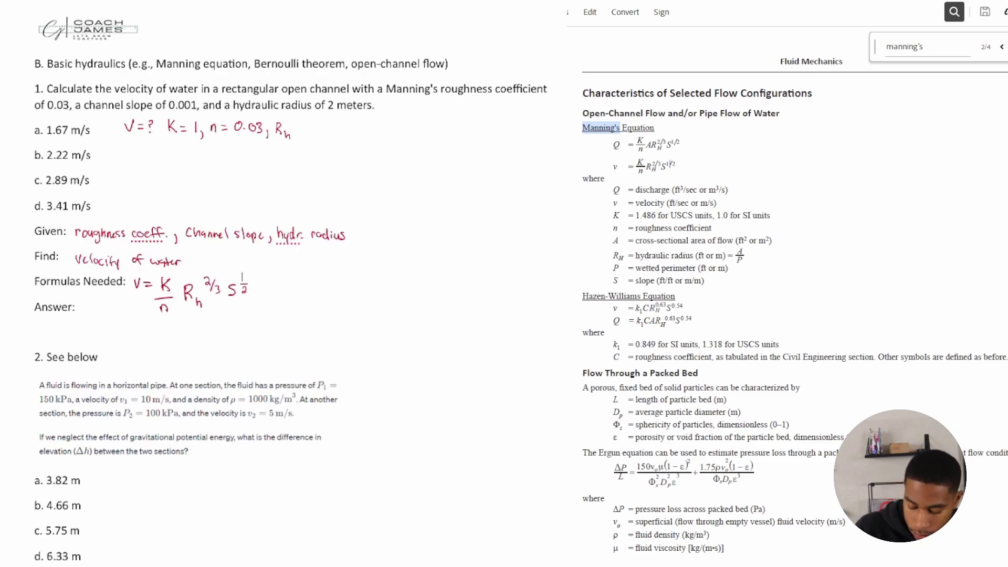
pyautogui.moveTo(297, 132); pyautogui.dragTo(303, 132)
pyautogui.moveTo(307, 128); pyautogui.dragTo(327, 136)
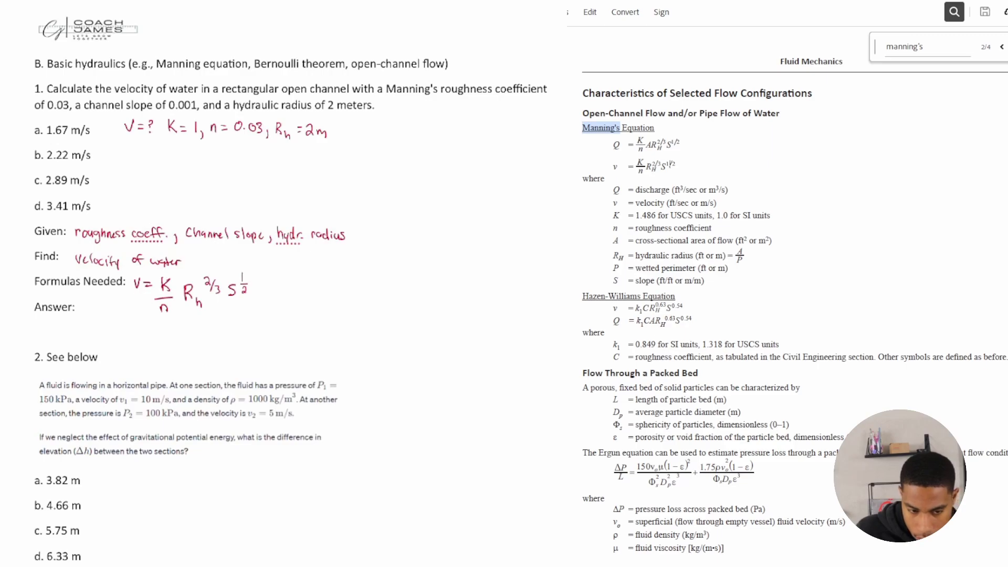
pyautogui.moveTo(337, 130); pyautogui.dragTo(348, 134)
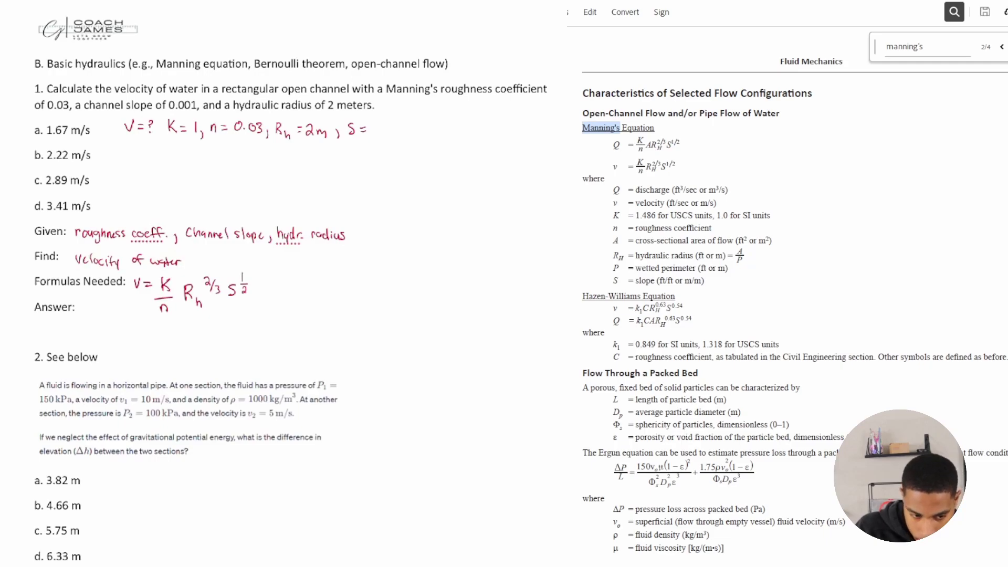
pyautogui.moveTo(381, 123); pyautogui.dragTo(410, 122)
pyautogui.moveTo(419, 119); pyautogui.dragTo(420, 130)
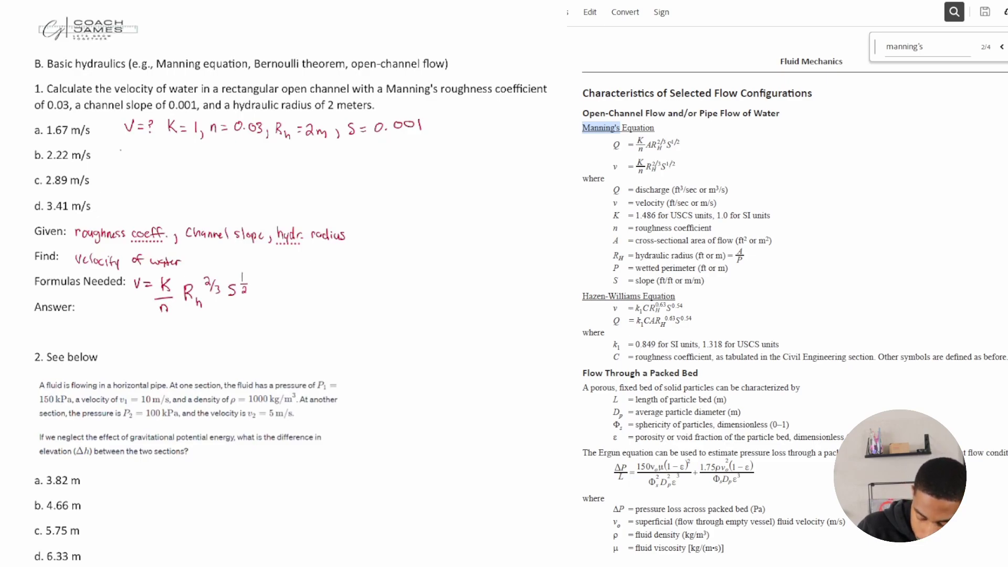
pyautogui.moveTo(120, 148)
pyautogui.mouseDown()
pyautogui.moveTo(172, 160)
pyautogui.moveTo(158, 172)
pyautogui.moveTo(169, 172)
pyautogui.mouseUp()
# - Complete the substitution with (2^(2/3))(0.001^(1/2)) and write the result = 1.67 m/s
pyautogui.moveTo(179, 171); pyautogui.dragTo(180, 181)
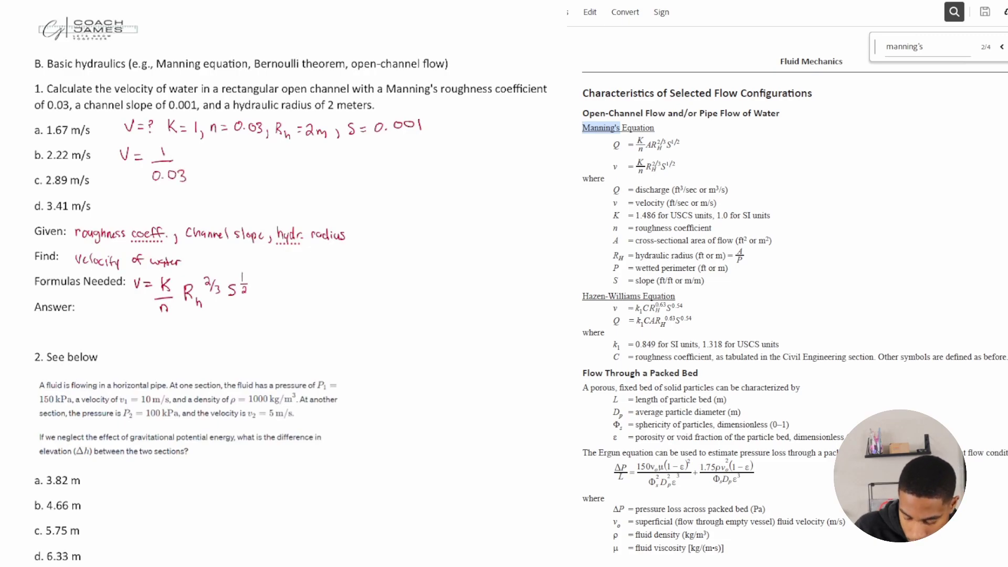
pyautogui.moveTo(197, 148)
pyautogui.mouseDown()
pyautogui.moveTo(197, 166)
pyautogui.moveTo(208, 160)
pyautogui.mouseUp()
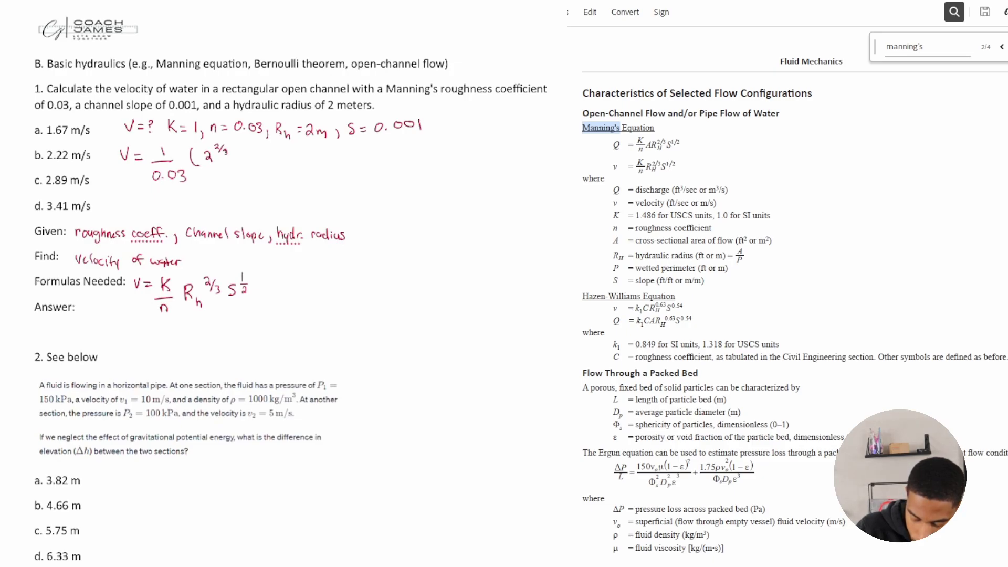
pyautogui.moveTo(225, 148)
pyautogui.mouseDown()
pyautogui.moveTo(243, 166)
pyautogui.moveTo(257, 151)
pyautogui.moveTo(265, 163)
pyautogui.moveTo(275, 151)
pyautogui.moveTo(294, 152)
pyautogui.moveTo(295, 163)
pyautogui.moveTo(317, 168)
pyautogui.mouseUp()
pyautogui.click(266, 164)
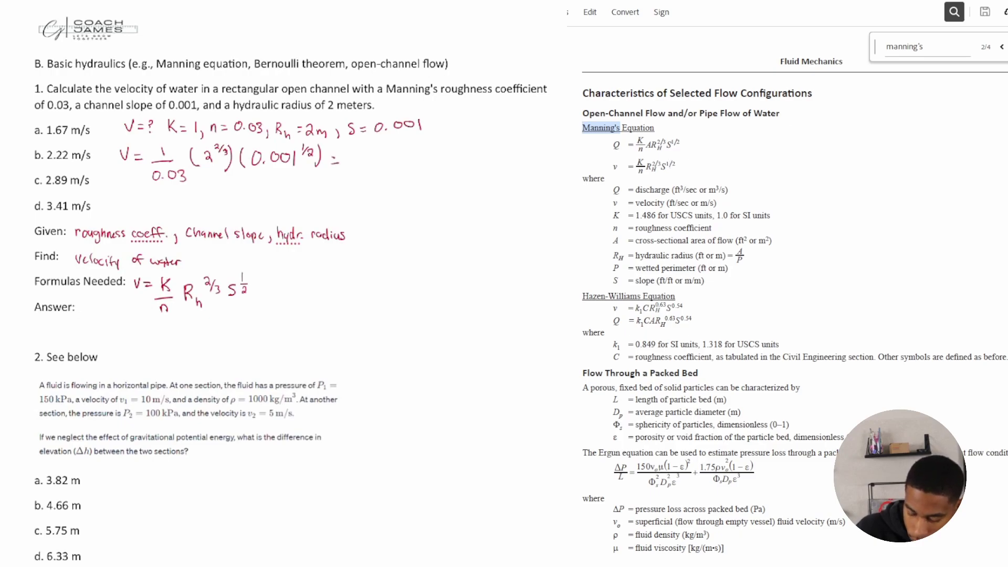
pyautogui.click(357, 163)
pyautogui.moveTo(351, 151)
pyautogui.mouseDown()
pyautogui.moveTo(351, 164)
pyautogui.moveTo(407, 173)
pyautogui.mouseUp()
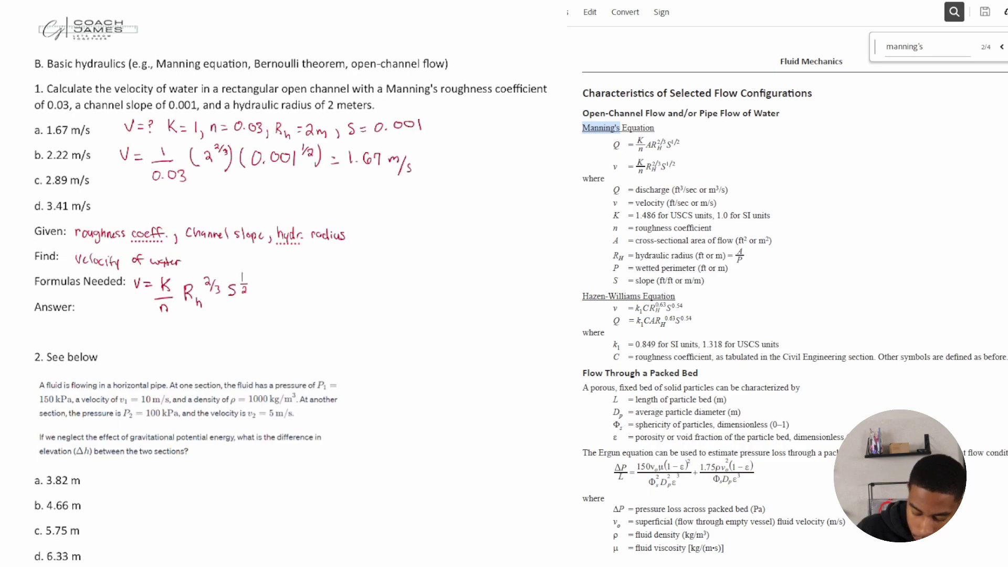
# - Circle choice a. 1.67 m/s as the answer to problem 1
pyautogui.moveTo(55, 122); pyautogui.dragTo(97, 141)
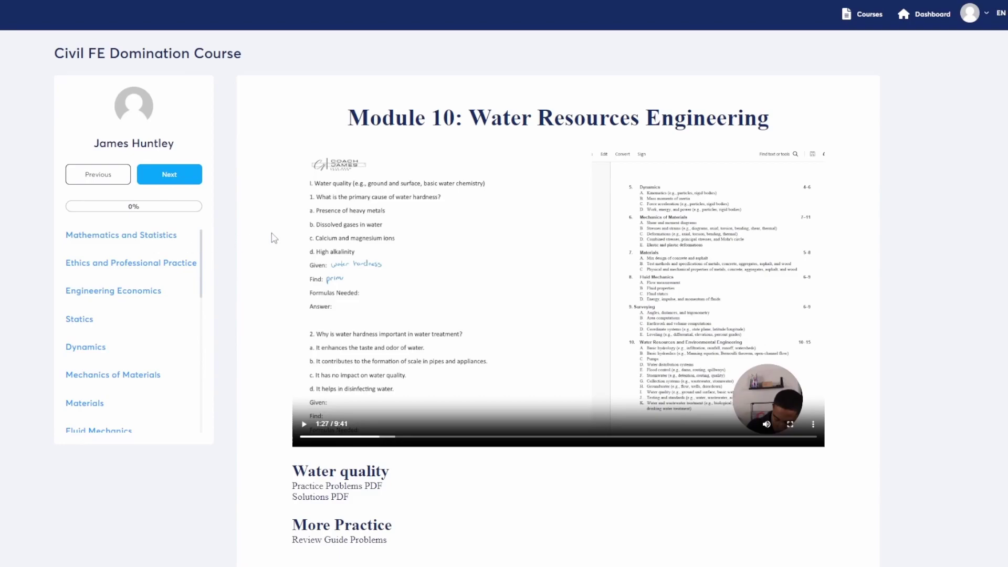
# - Expand the sidebar's Mathematics, Ethics, Economics, Dynamics, Mechanics of Materials and Water Resources sections
pyautogui.scroll(-2, 274, 238)
pyautogui.scroll(2, 272, 237)
pyautogui.scroll(-1, 247, 258)
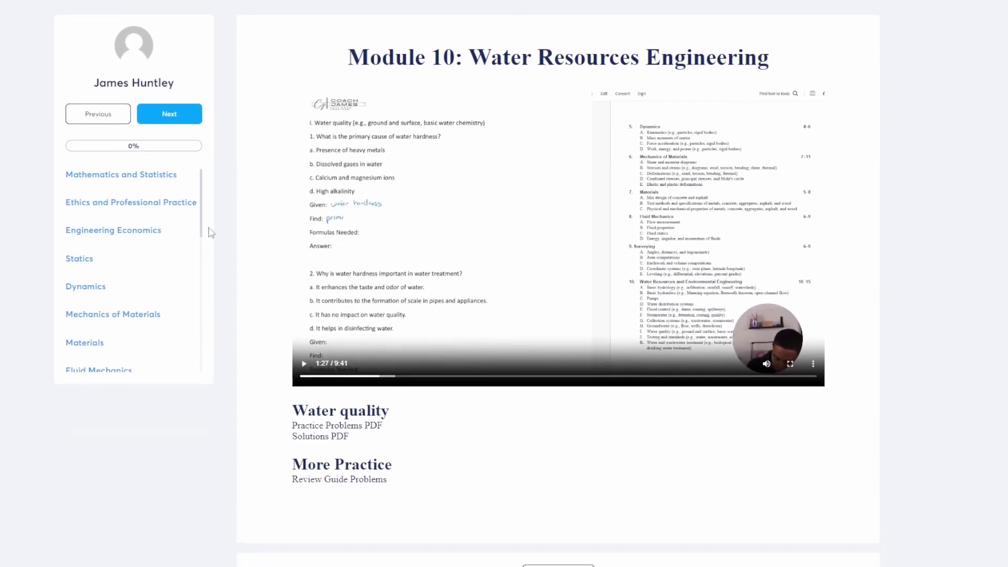
pyautogui.click(115, 179)
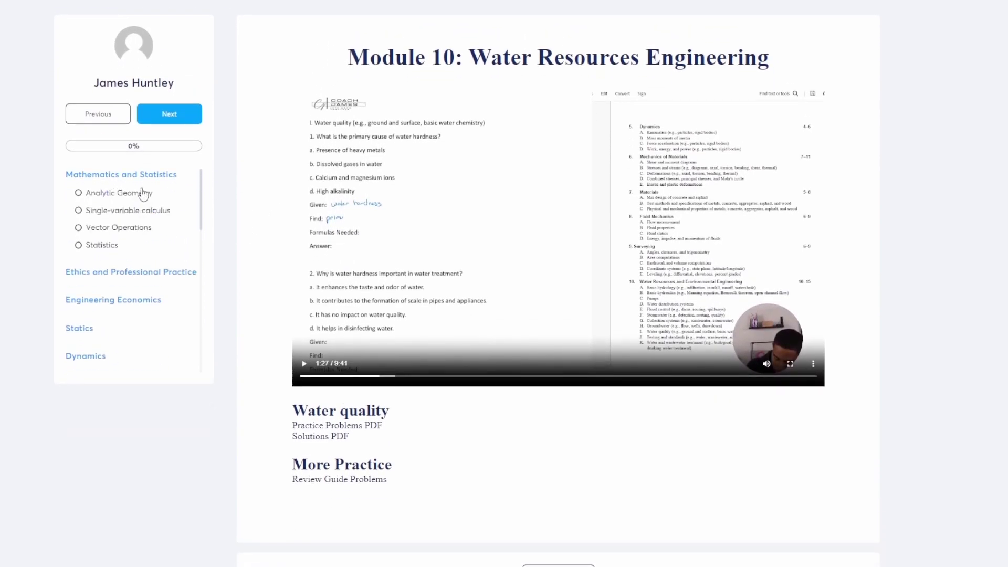
pyautogui.click(136, 271)
pyautogui.scroll(-2, 135, 275)
pyautogui.click(125, 250)
pyautogui.scroll(-2, 101, 311)
pyautogui.click(100, 315)
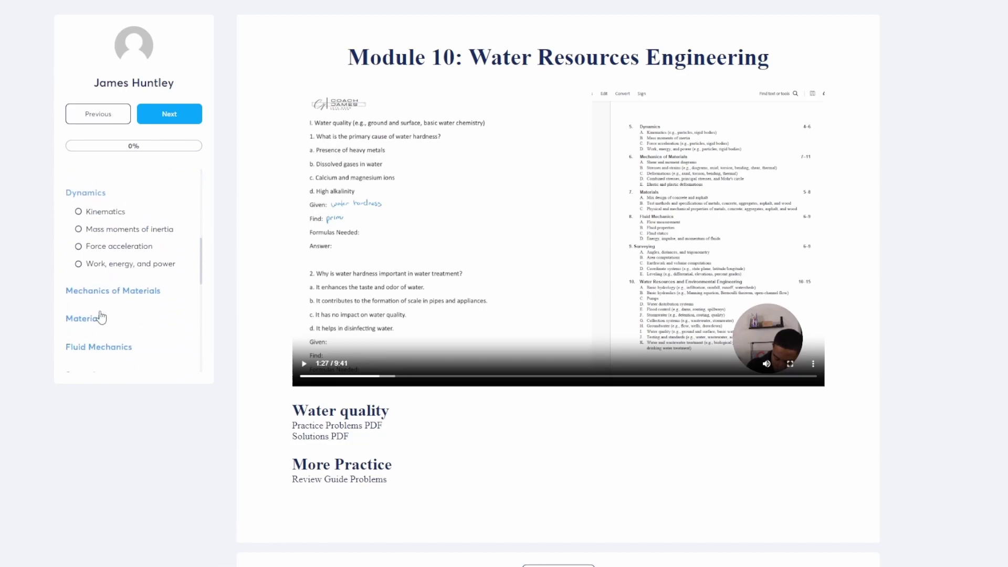
pyautogui.click(109, 291)
pyautogui.scroll(-2, 101, 315)
pyautogui.click(71, 325)
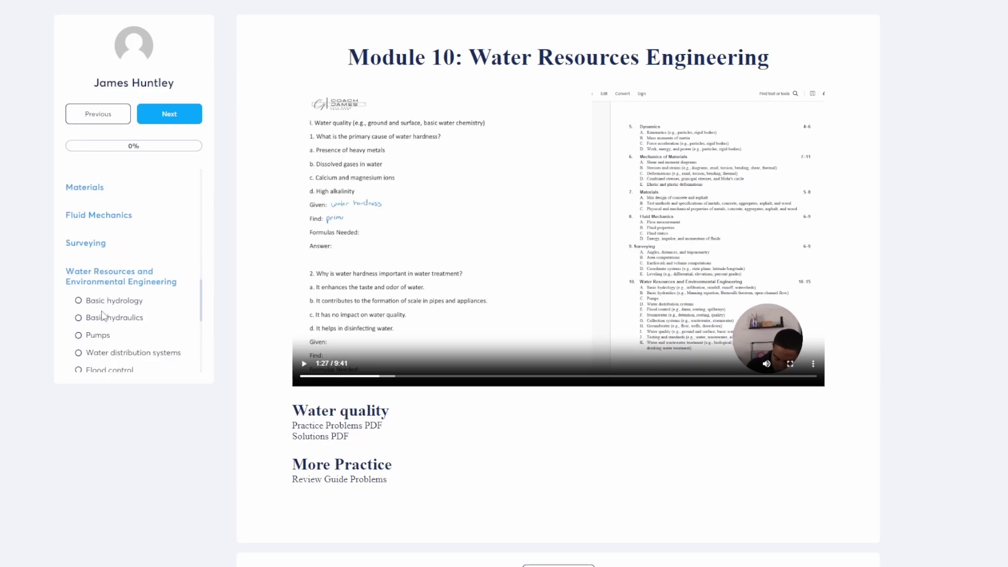
pyautogui.scroll(-4, 115, 285)
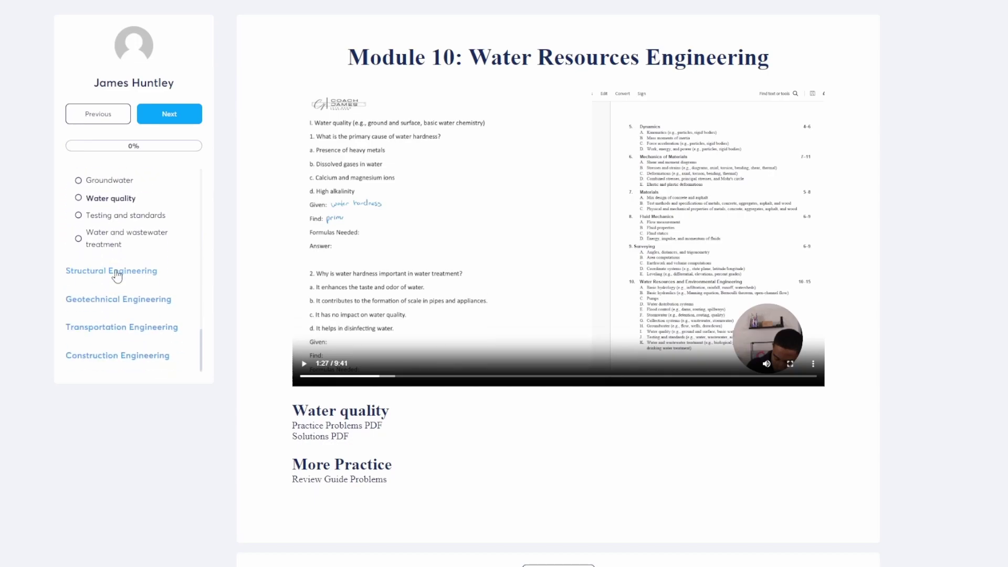
# - Open Structural Engineering's Design of steel components lesson and play its video
pyautogui.click(116, 272)
pyautogui.scroll(-3, 118, 281)
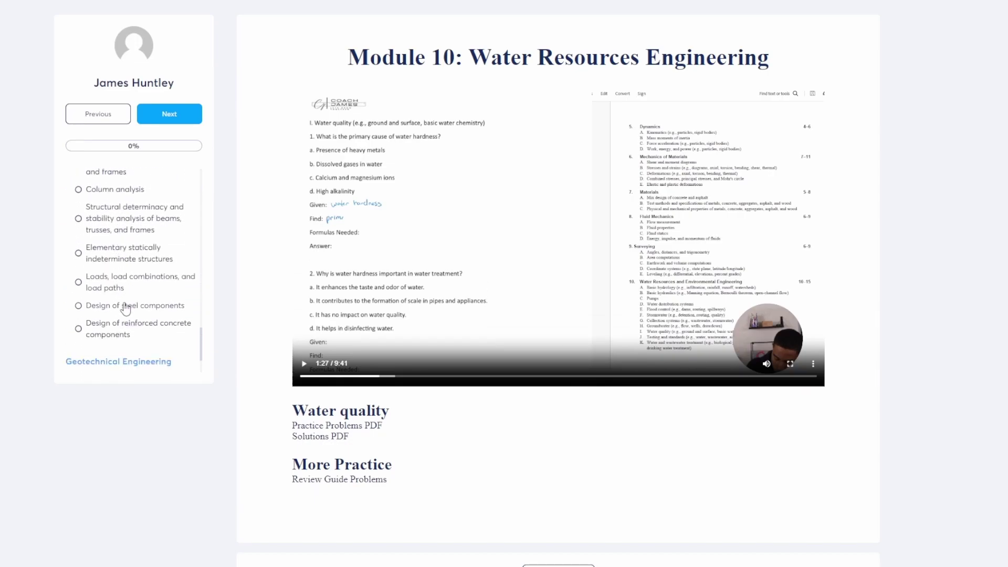
pyautogui.click(125, 307)
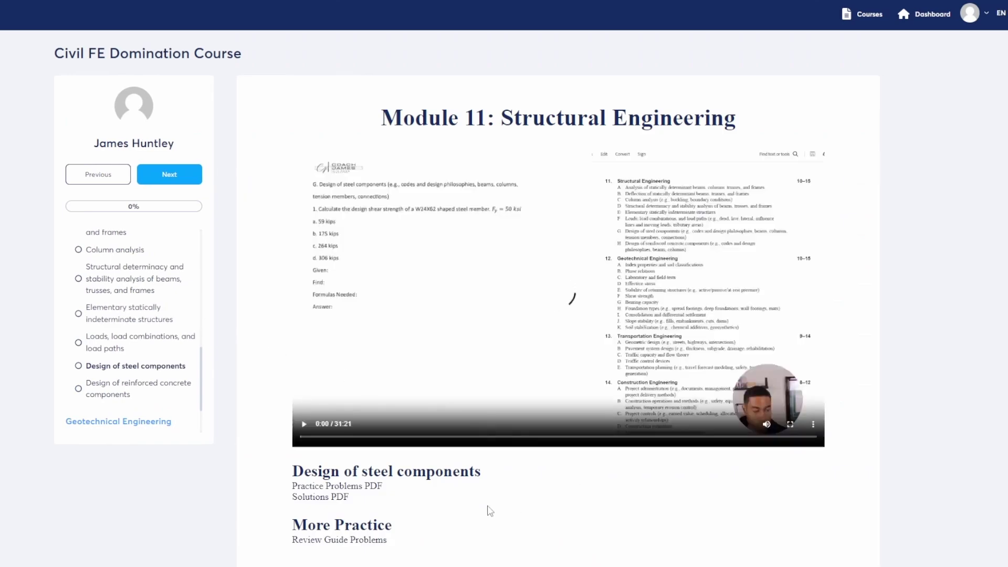
pyautogui.click(304, 424)
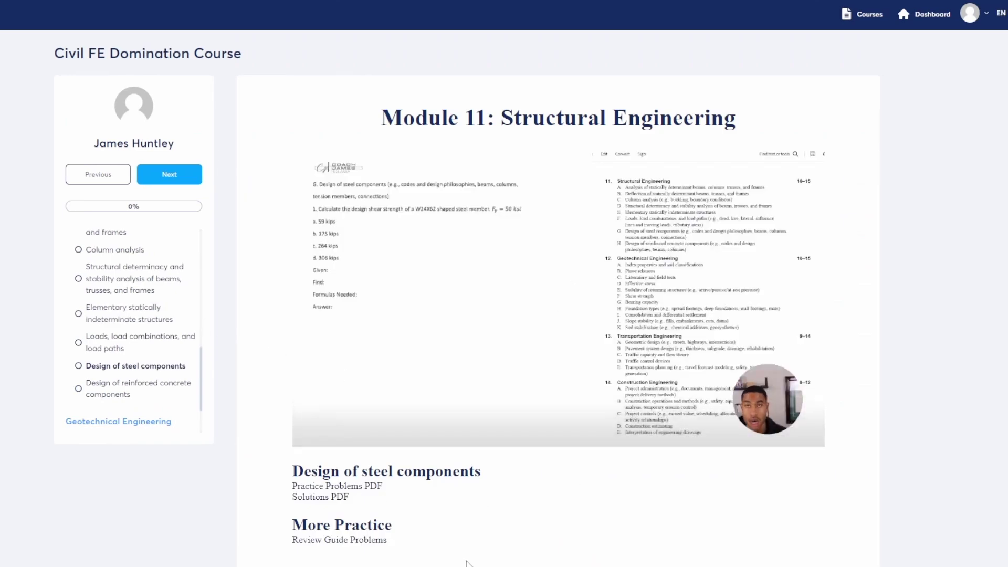
pyautogui.scroll(-1, 404, 481)
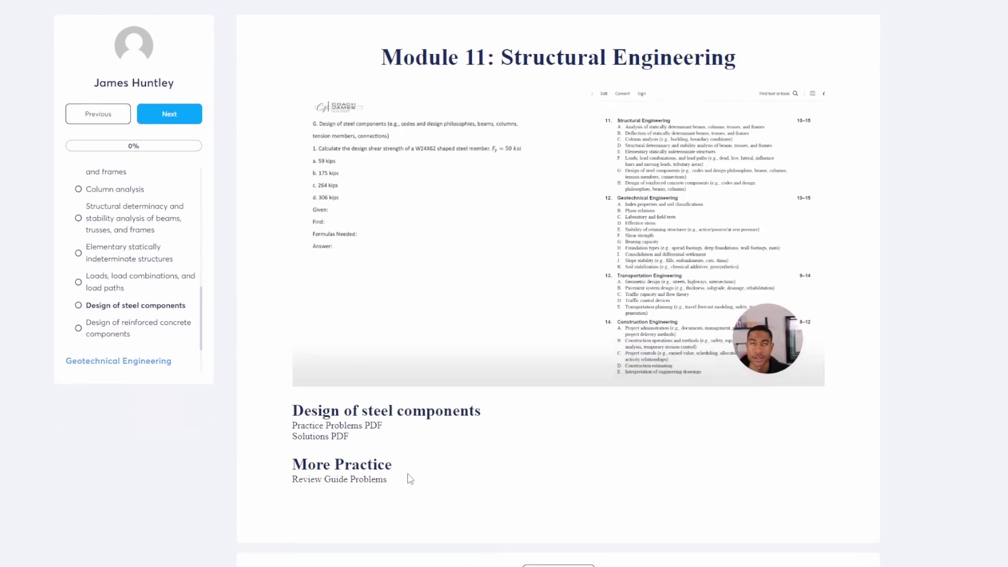
# - Open the Practice Problems PDF, scroll through its pages, and return to the lesson
pyautogui.click(355, 428)
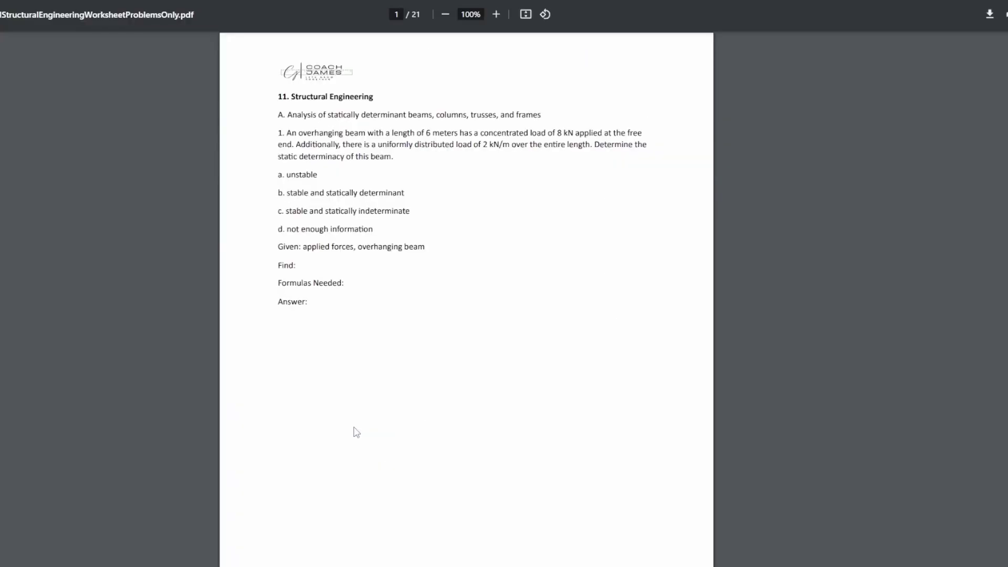
pyautogui.scroll(-10, 393, 328)
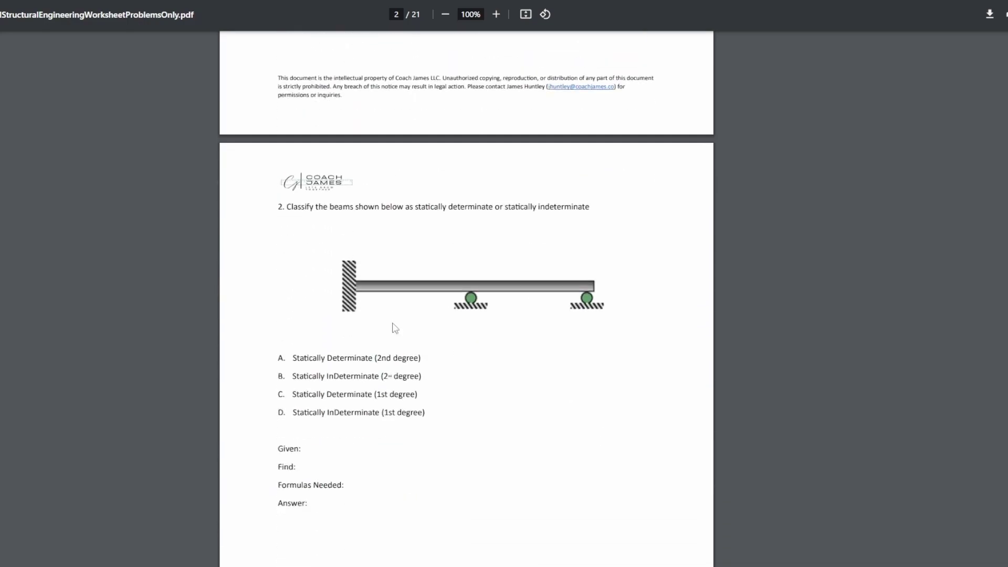
pyautogui.scroll(-15, 395, 328)
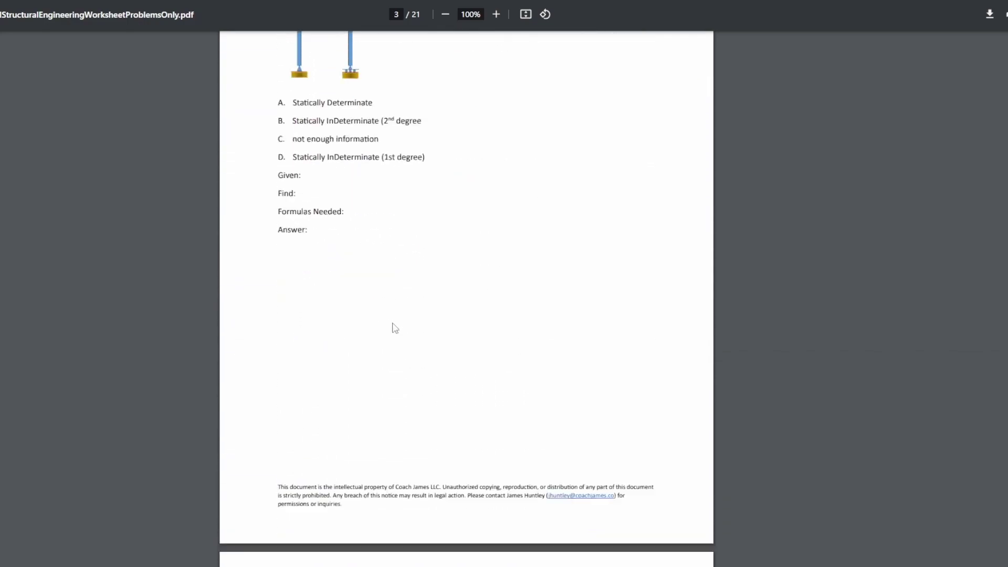
pyautogui.scroll(-1, 396, 328)
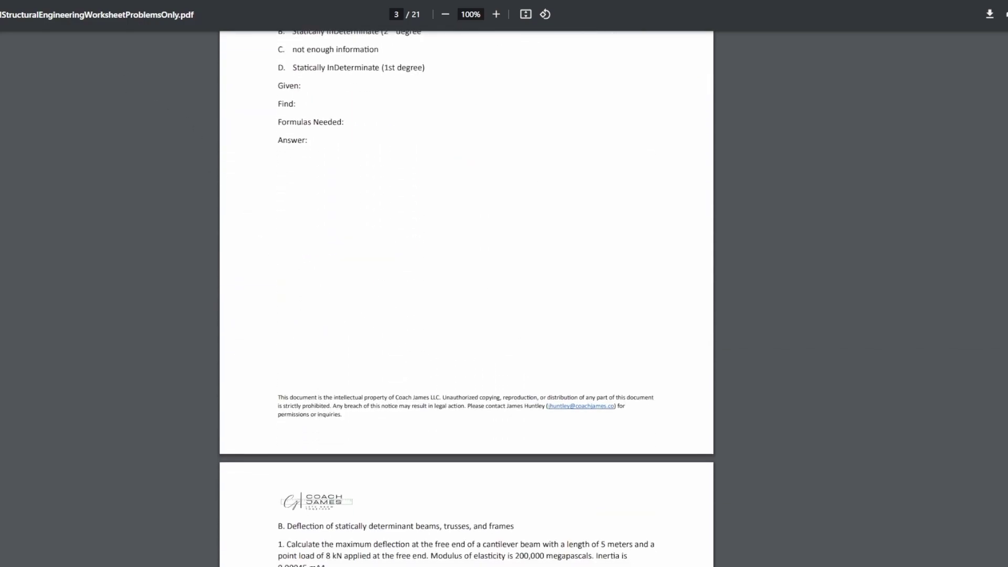
pyautogui.hotkey('alt', 'Left')
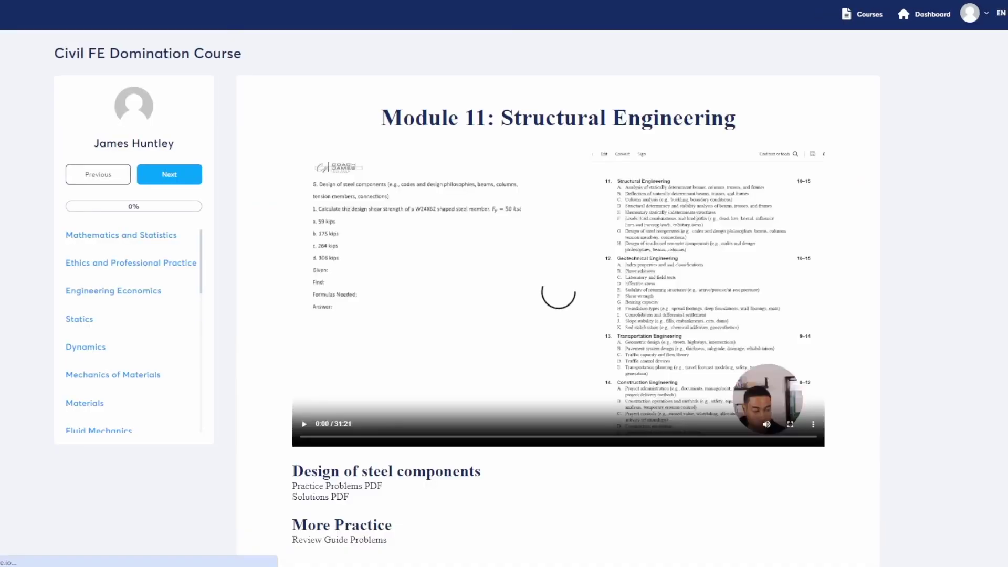
# - Open the Solutions PDF and scroll through the worked answers
pyautogui.scroll(-1, 357, 478)
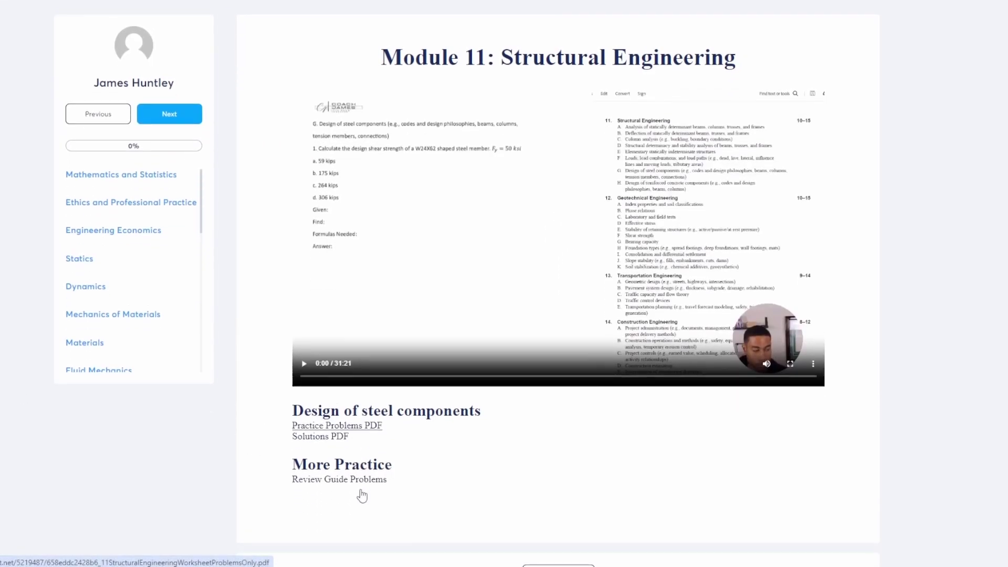
pyautogui.click(330, 438)
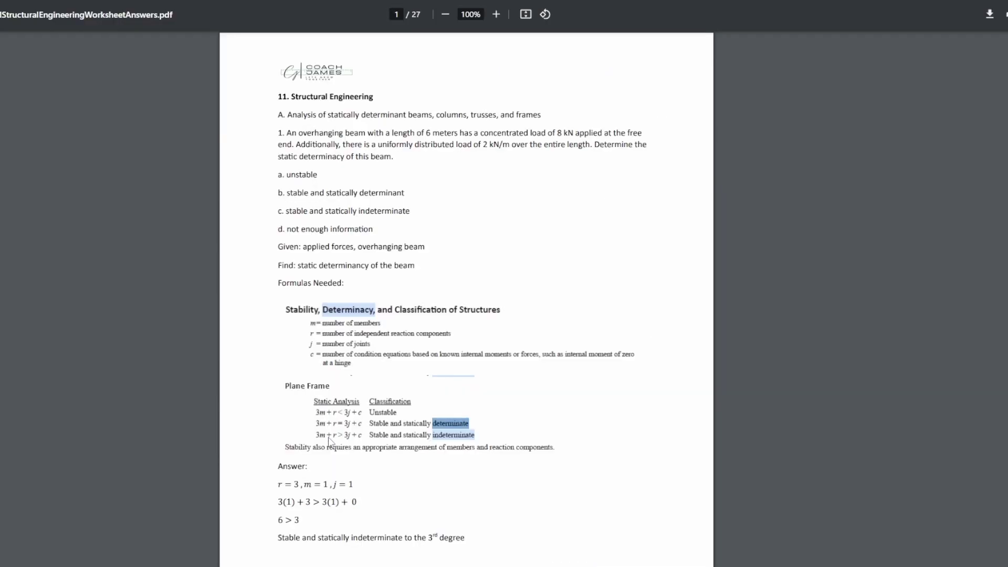
pyautogui.scroll(-9, 336, 437)
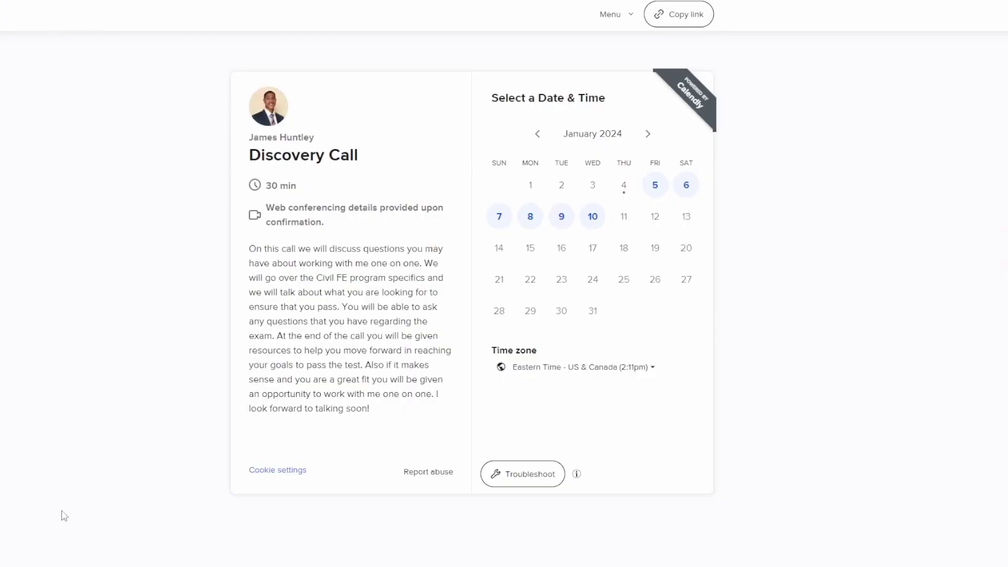
# - Schedule the Discovery Call for 9:30pm–10:00pm on Monday, January 8, 2024, and start entering the attendee's name
pyautogui.click(531, 217)
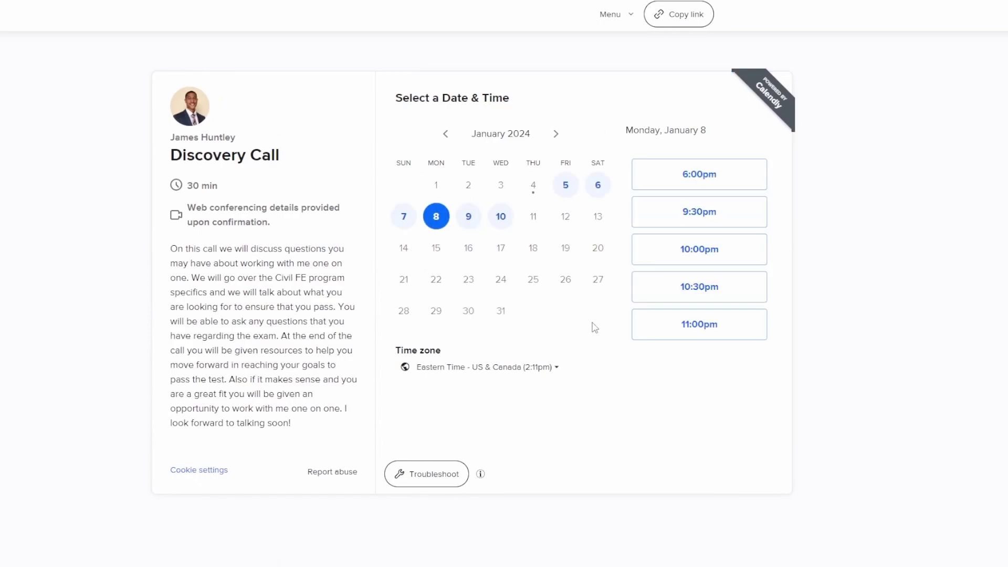
pyautogui.click(720, 221)
pyautogui.click(724, 220)
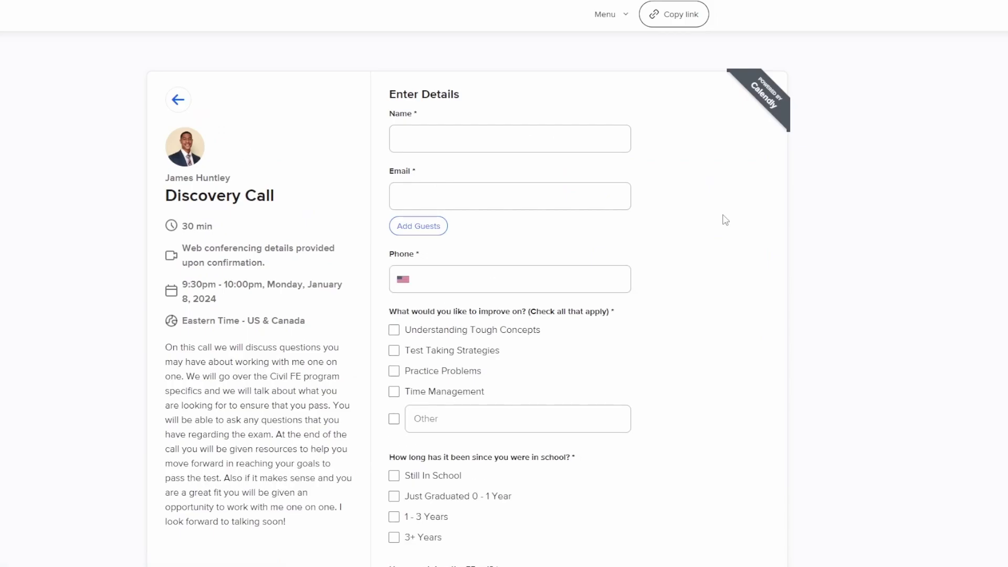
pyautogui.click(491, 142)
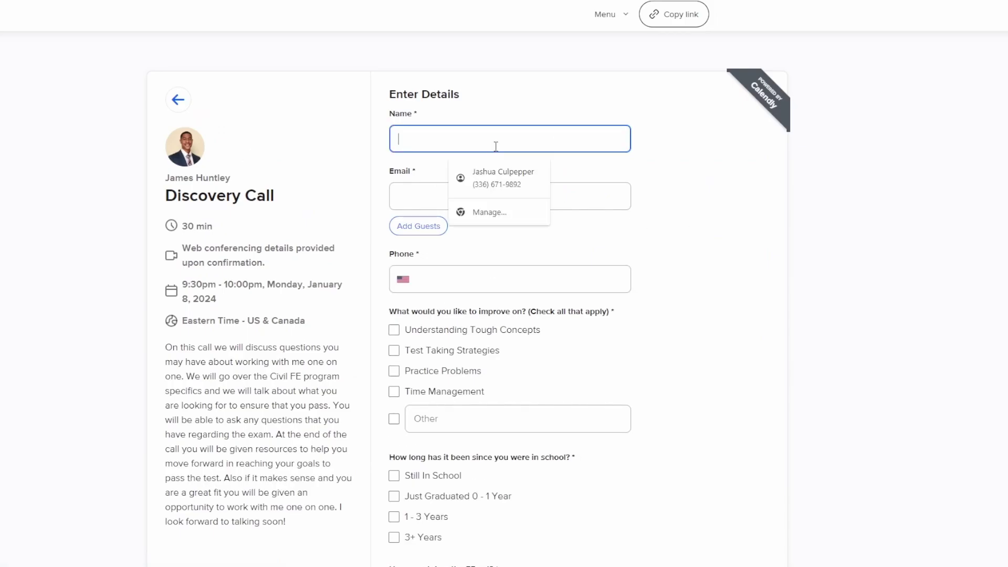